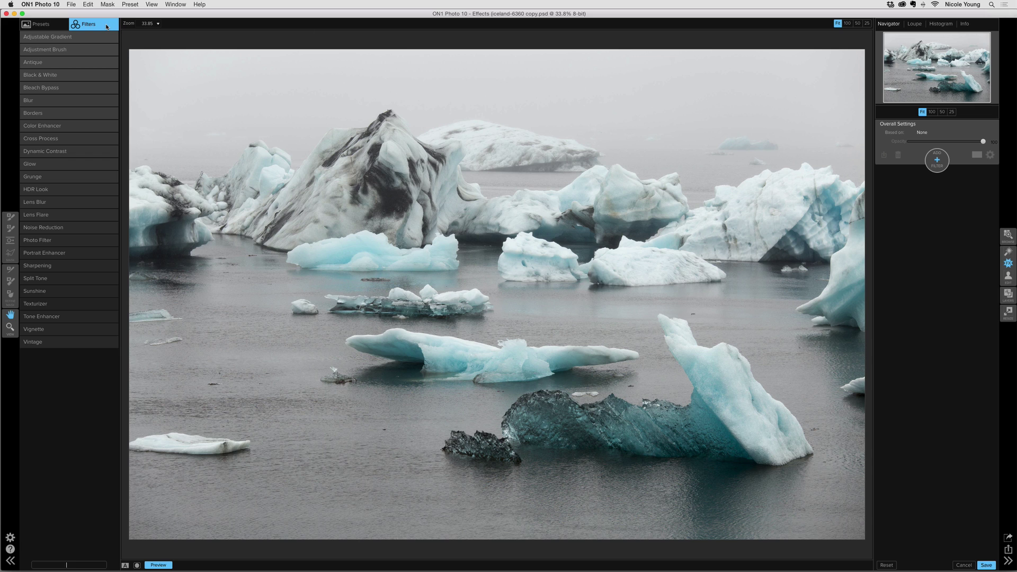
Add a Lens Blur filter with the Tilt Shift preset and hide the filter browser.
left_click(89, 202)
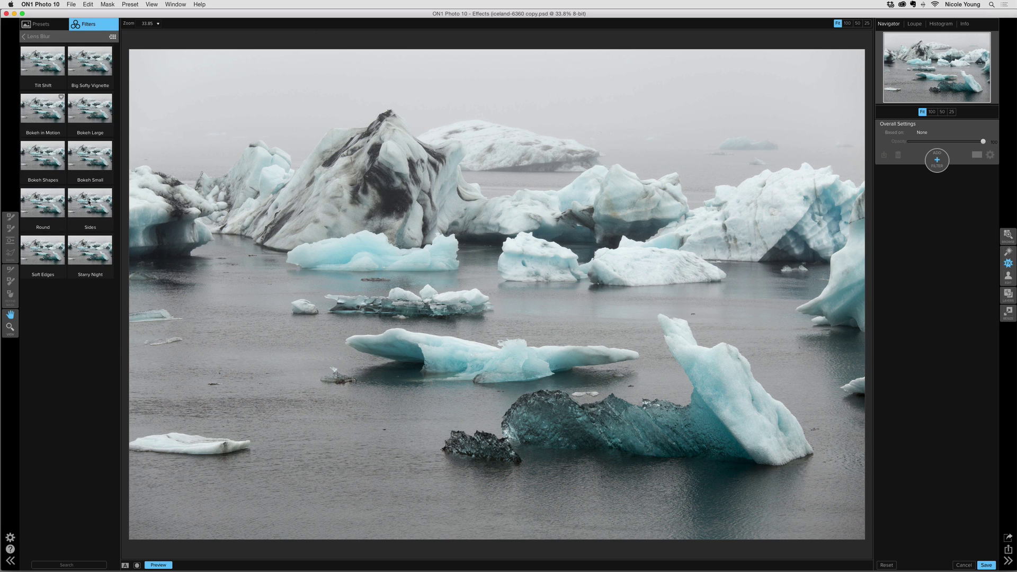
left_click(43, 60)
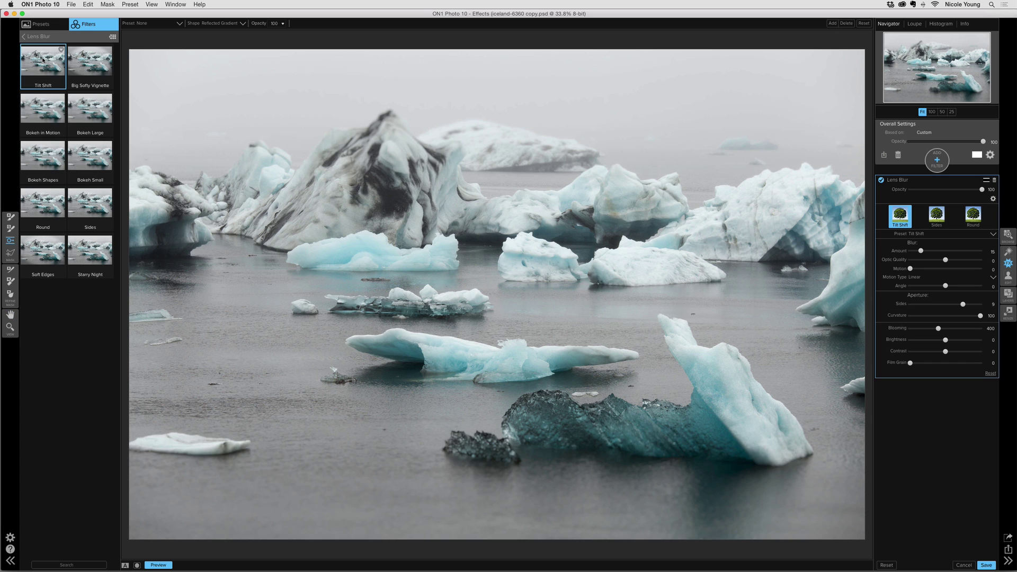
mouse_move(422, 205)
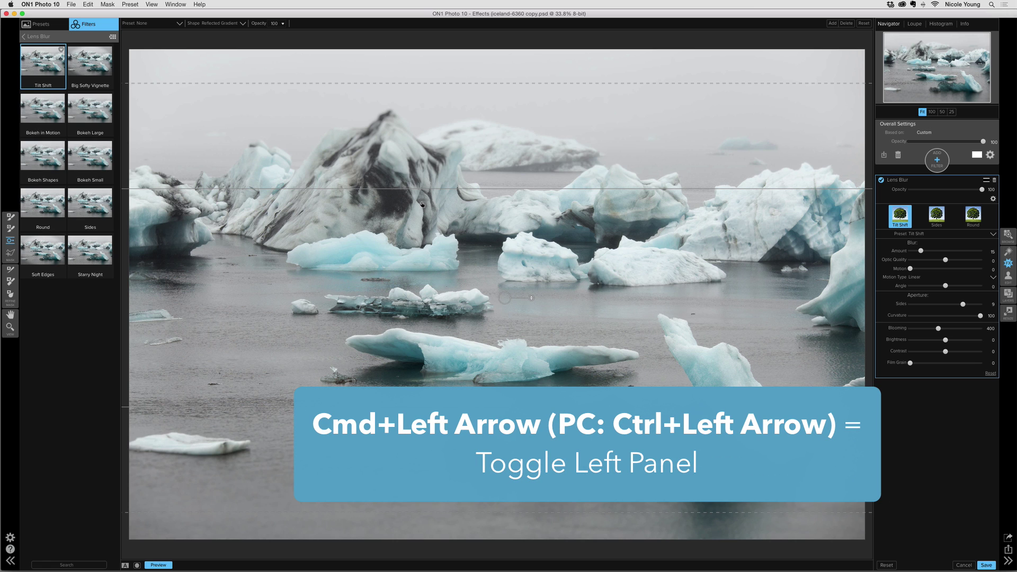
key("super+Left")
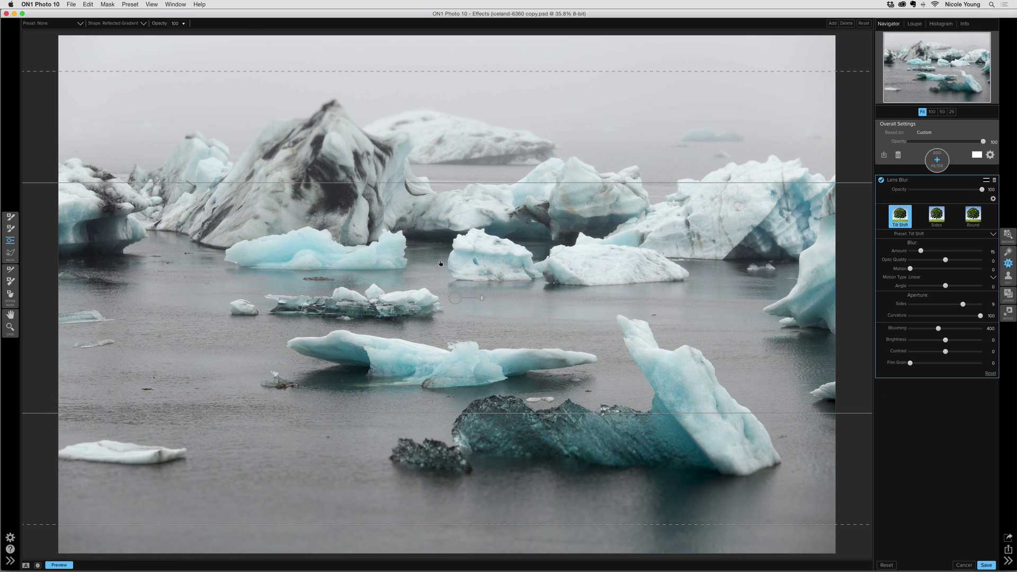
Centre the tilt-shift mask on the foreground iceberg and tighten the edges and feather of its sharp band around it.
left_click_drag(453, 298, 492, 427)
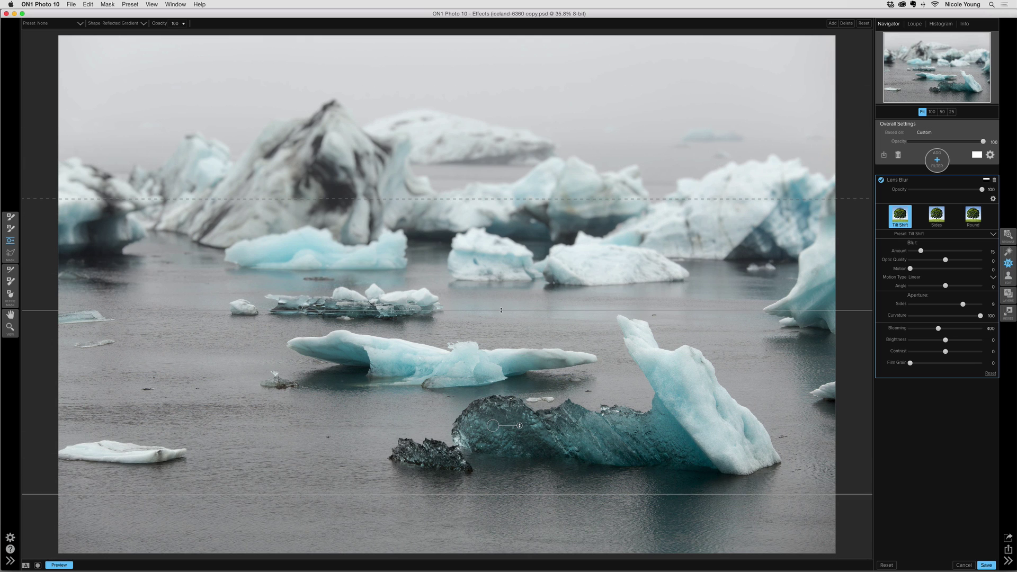
left_click_drag(510, 311, 512, 370)
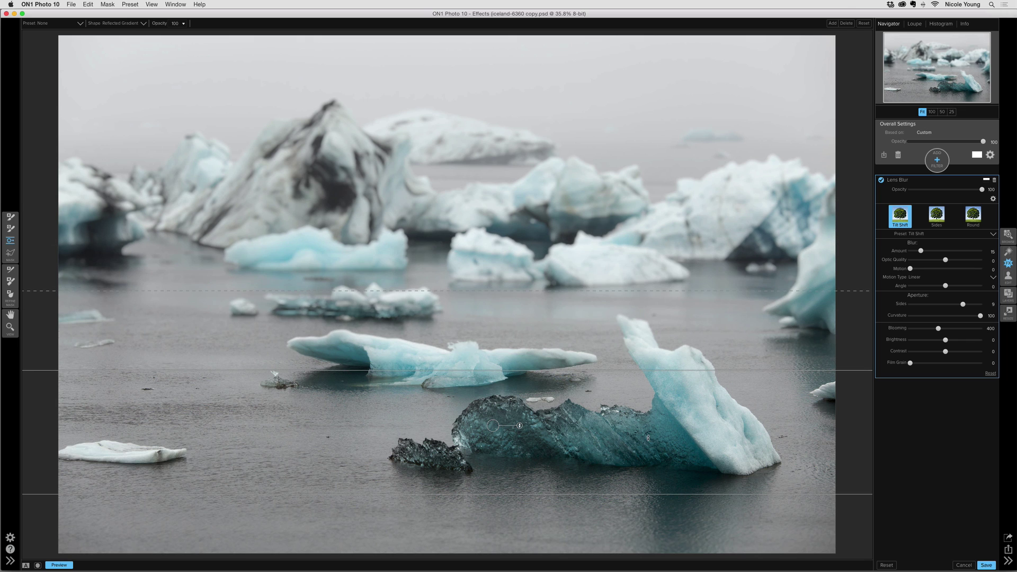
left_click_drag(525, 488, 526, 490)
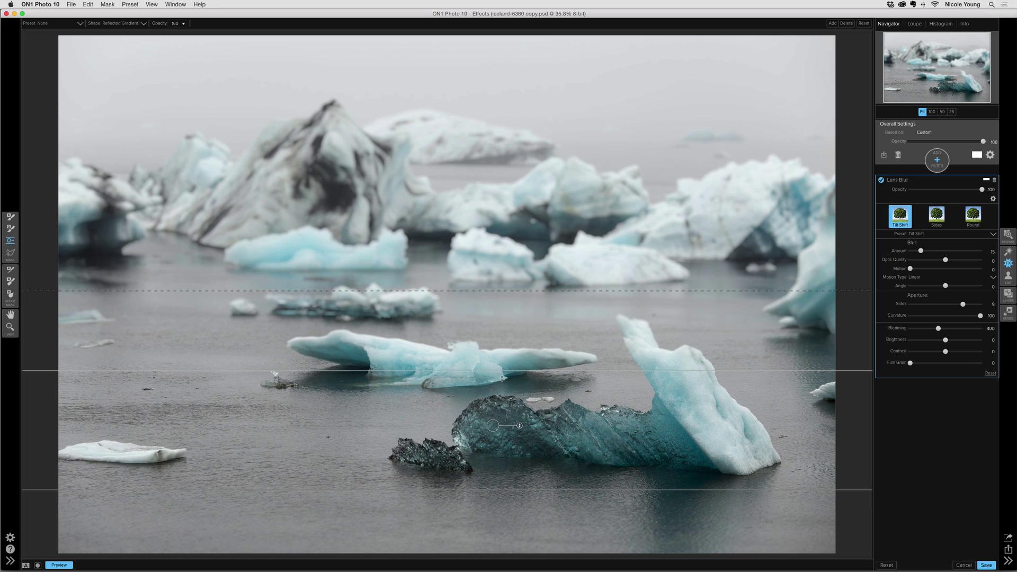
left_click_drag(502, 378, 505, 382)
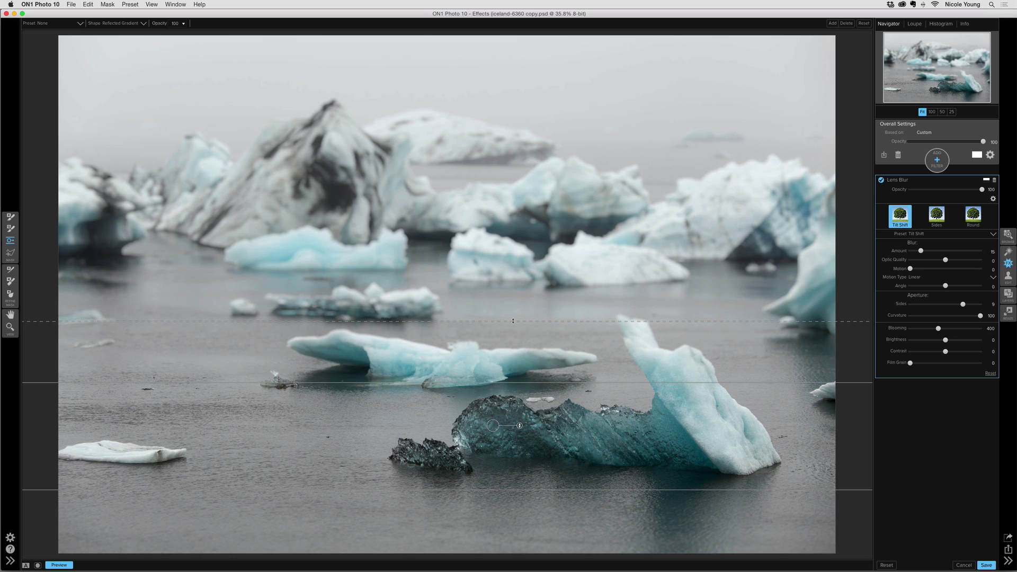
Set the Lens Blur amount to 30 and nudge the tilt-shift mask slightly lower, keeping its band horizontal.
left_click_drag(920, 251, 932, 253)
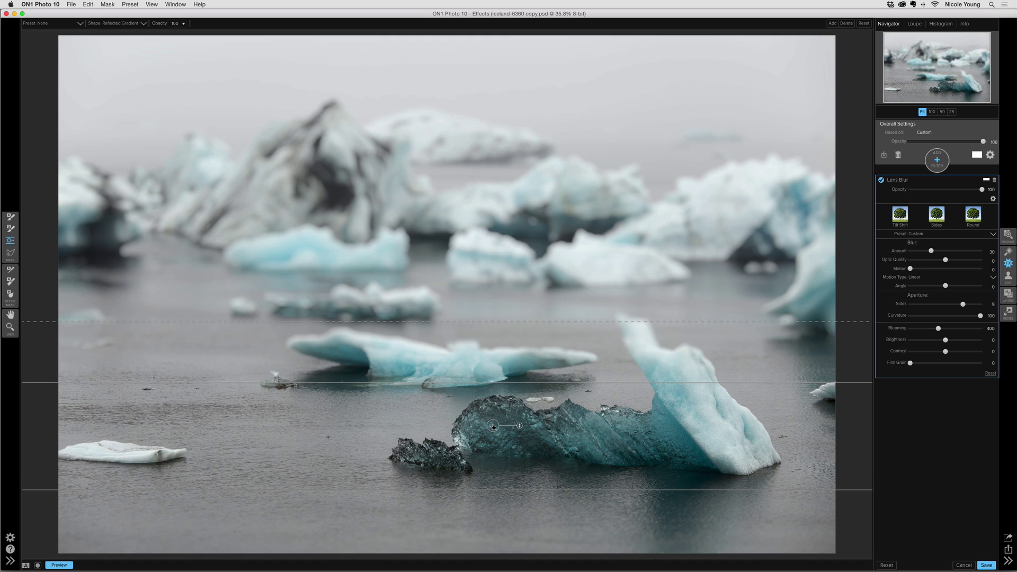
mouse_move(491, 427)
left_mouse_down()
mouse_move(535, 418)
mouse_move(501, 425)
mouse_move(504, 435)
left_mouse_up()
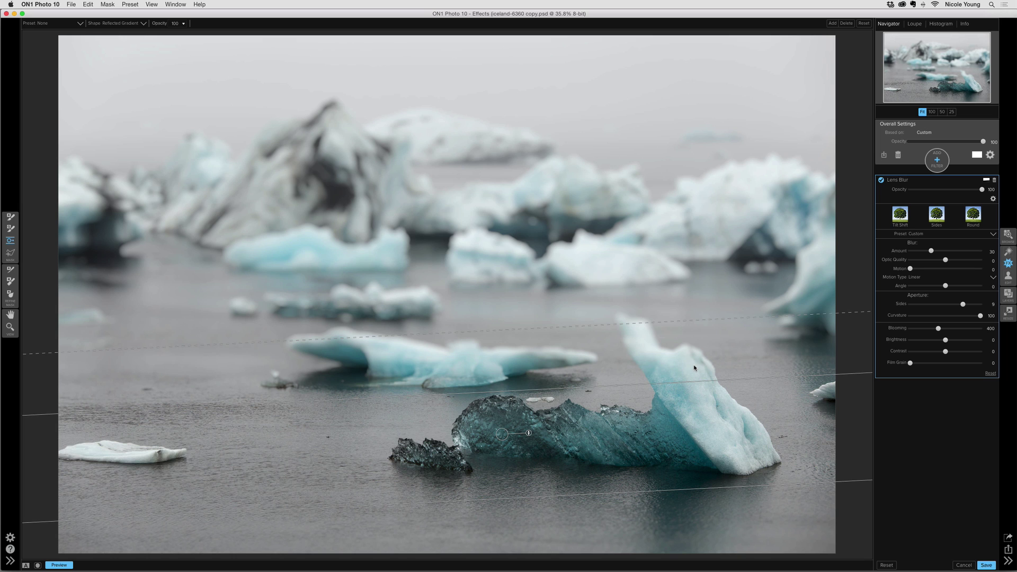
left_click_drag(529, 433, 530, 434)
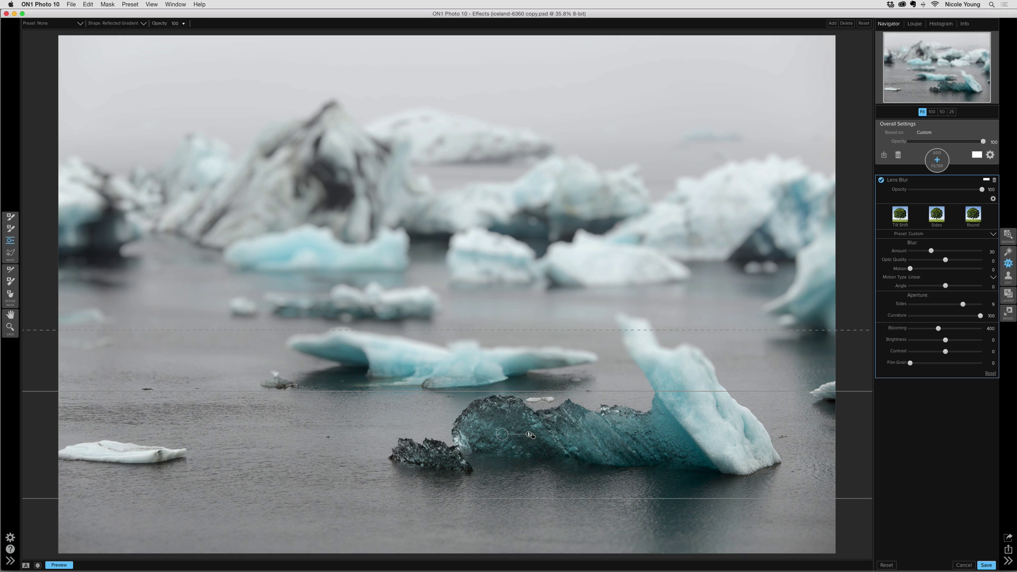
Paint the blur out of the foreground iceberg's upper tip with the Perfect Brush at size 200, using the mask overlay as a guide.
key("b")
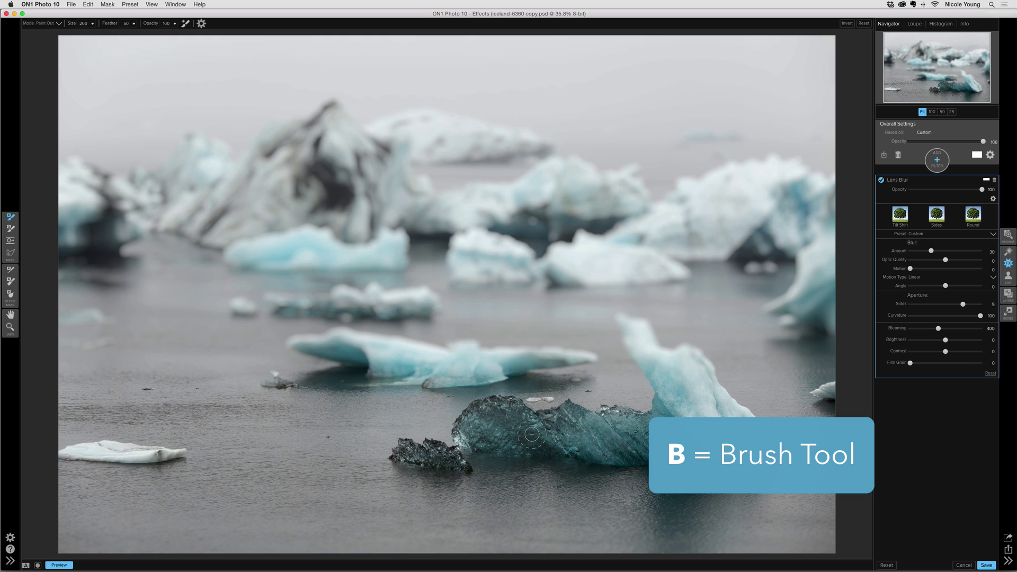
key("super+equal")
key("super+equal")
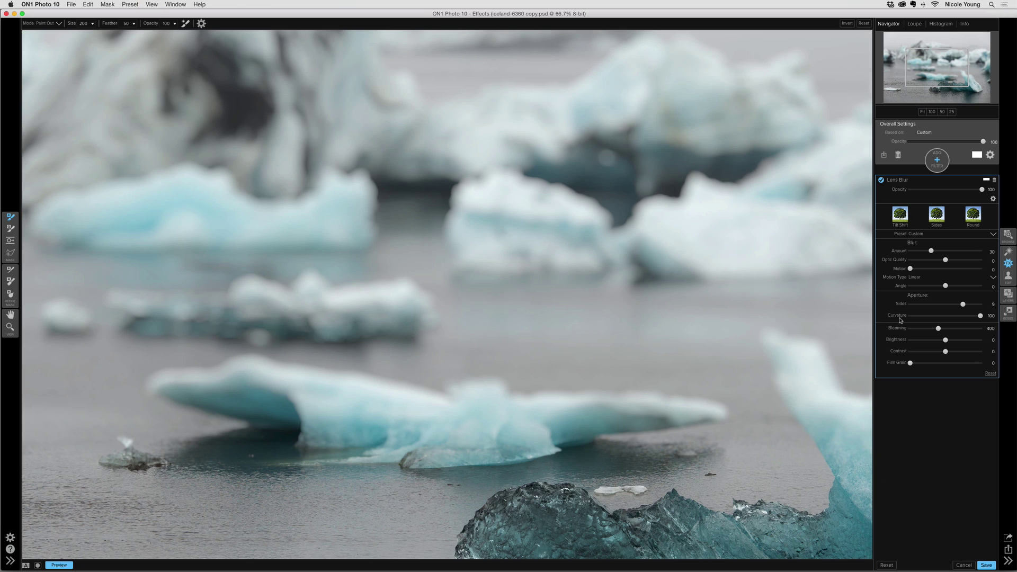
mouse_move(719, 346)
left_mouse_down()
mouse_move(515, 243)
mouse_move(440, 243)
left_mouse_up()
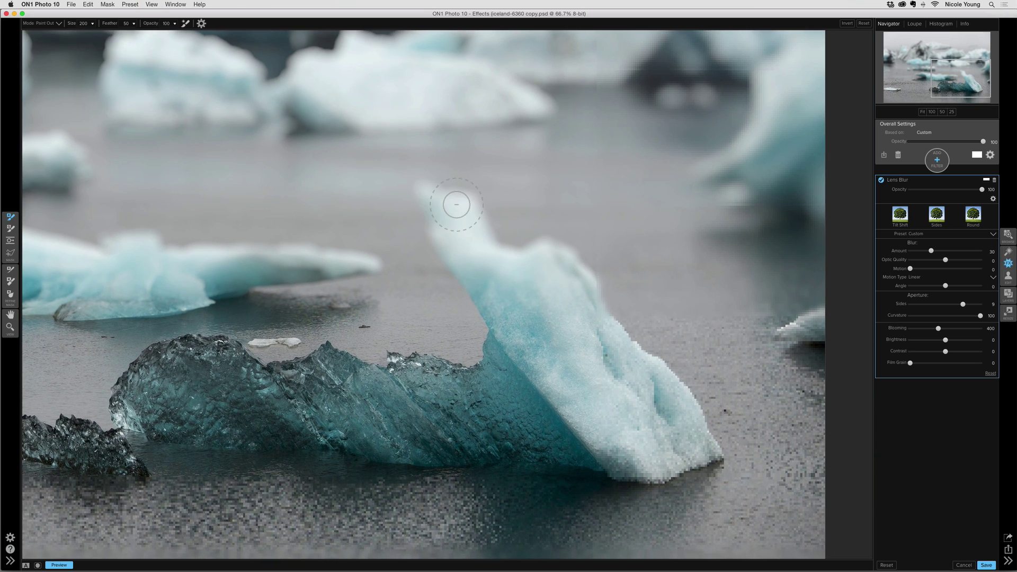
key("super+equal")
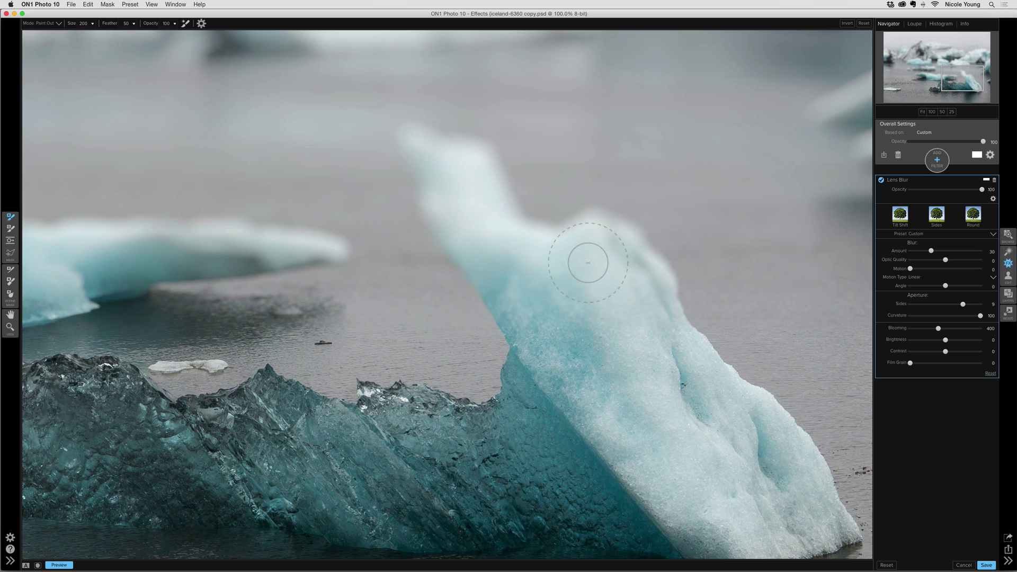
key("super+r")
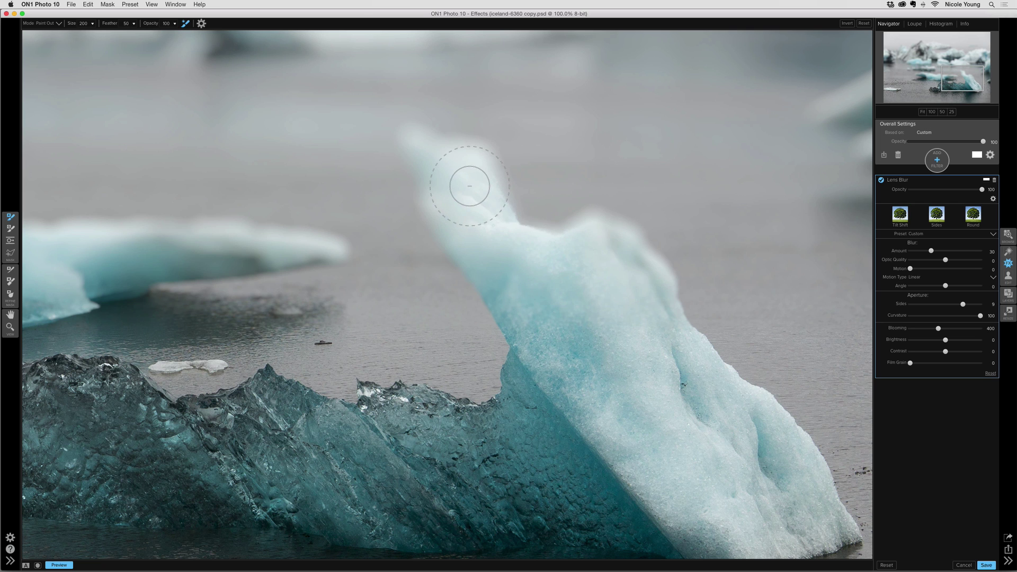
key("o")
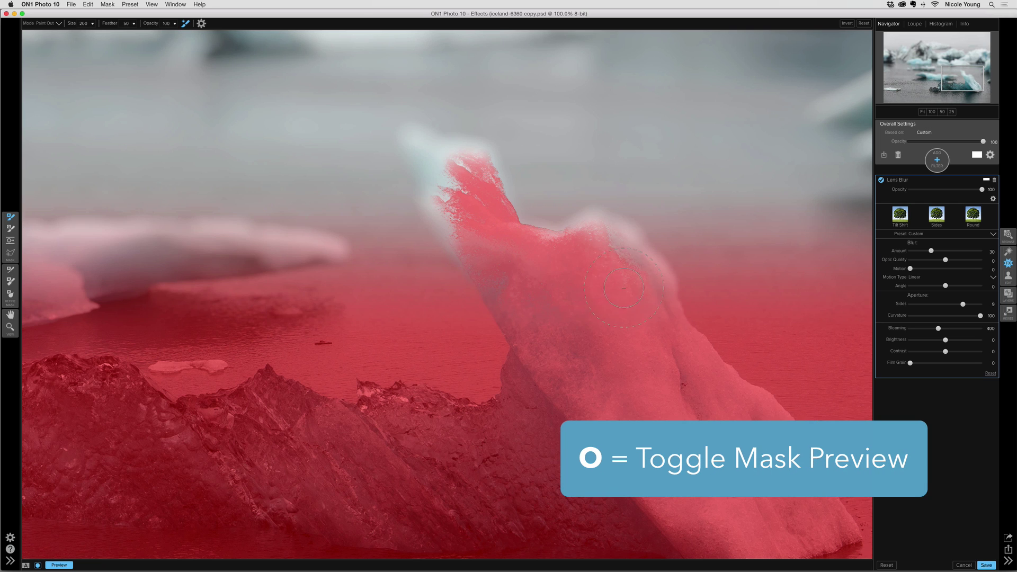
mouse_move(624, 287)
left_mouse_down()
mouse_move(619, 240)
mouse_move(593, 231)
mouse_move(502, 268)
mouse_move(506, 294)
mouse_move(485, 267)
mouse_move(471, 212)
mouse_move(454, 201)
mouse_move(459, 216)
mouse_move(416, 139)
mouse_move(445, 163)
mouse_move(454, 156)
mouse_move(480, 171)
mouse_move(472, 201)
mouse_move(436, 160)
mouse_move(427, 168)
mouse_move(416, 131)
mouse_move(459, 254)
mouse_move(615, 232)
mouse_move(642, 260)
left_mouse_up()
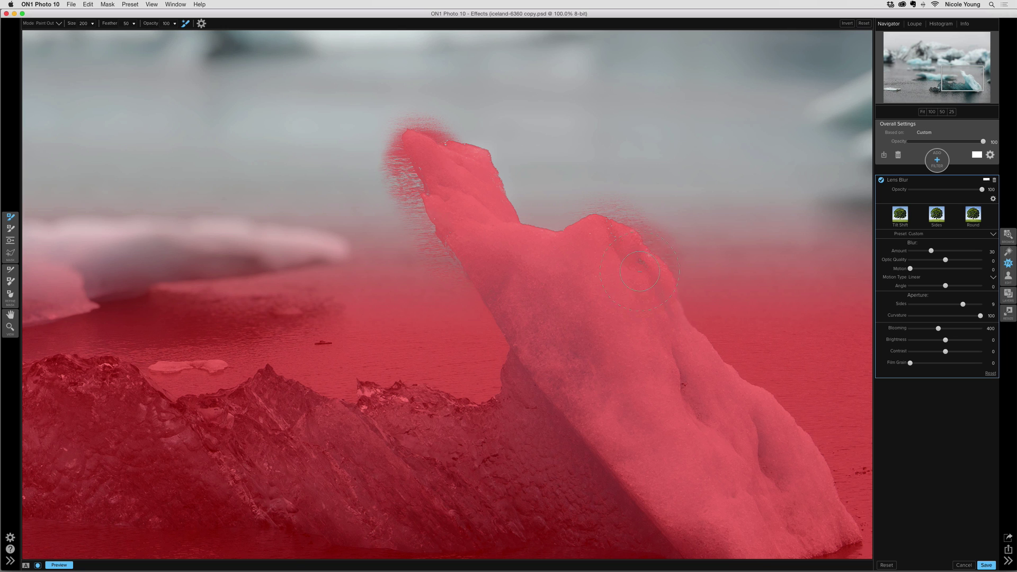
key("o")
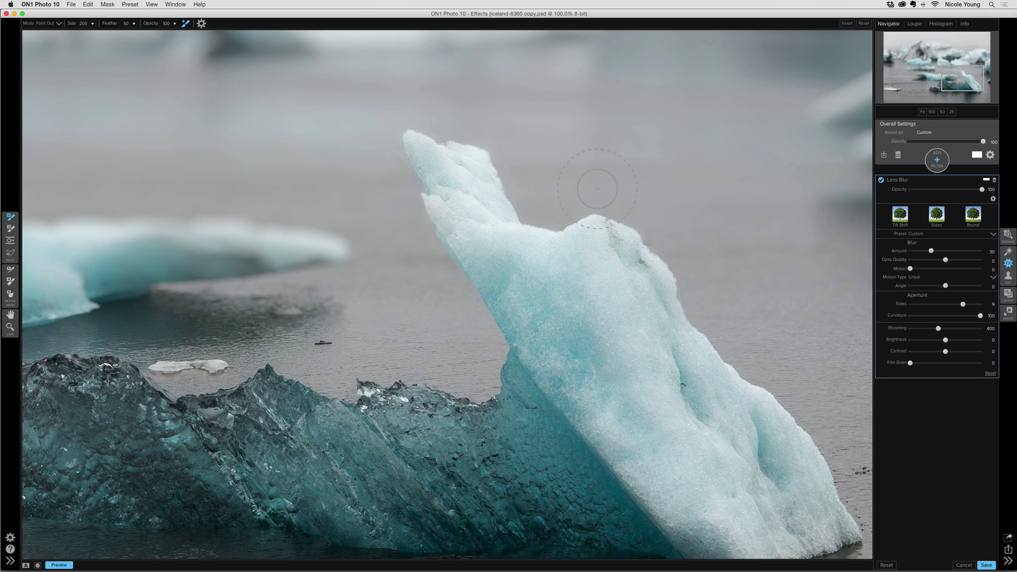
Turn off the Perfect Brush, reduce the brush size to 100, and examine the mask spill around the iceberg's tip.
key("o")
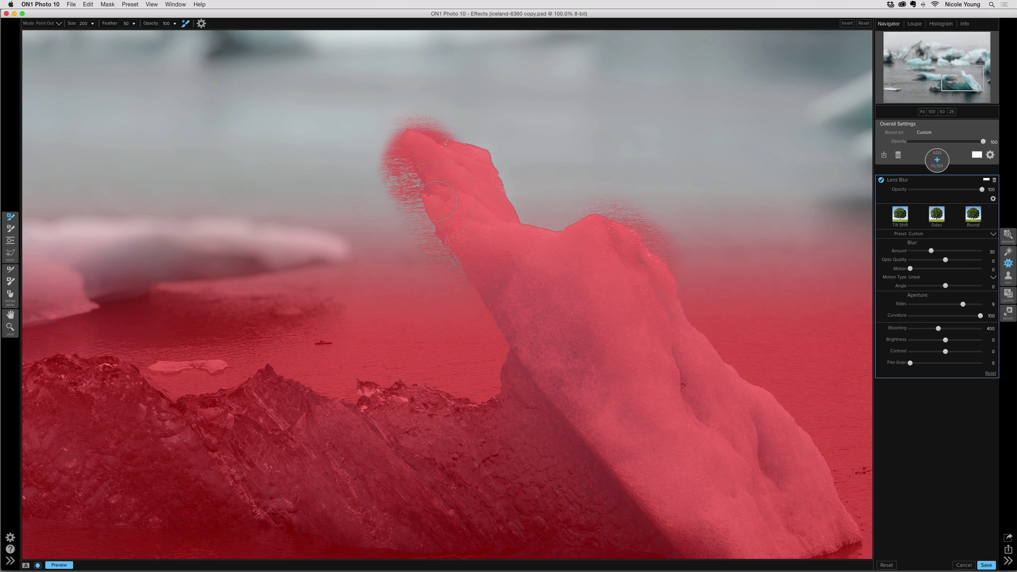
key("super+r")
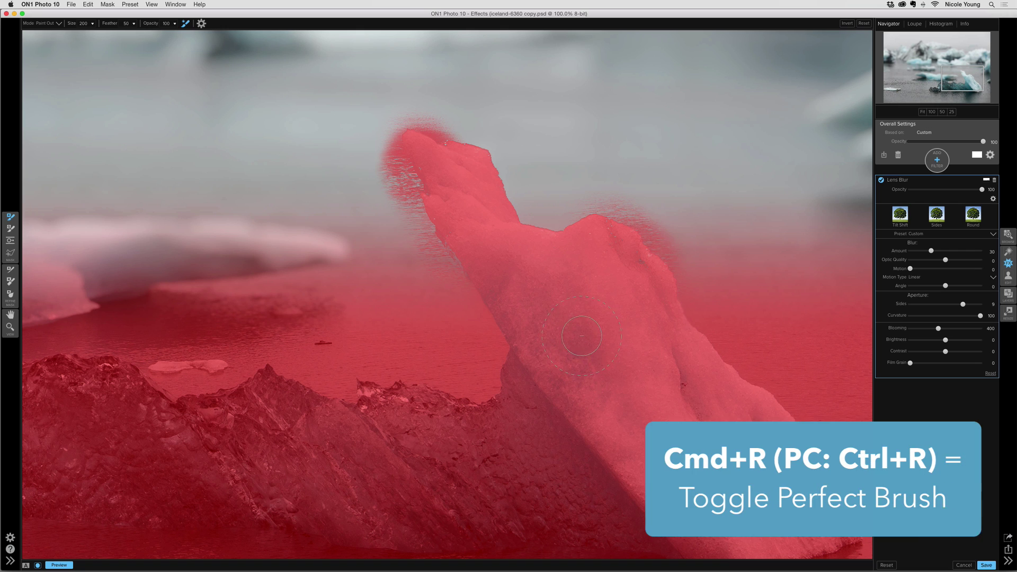
key("bracketleft")
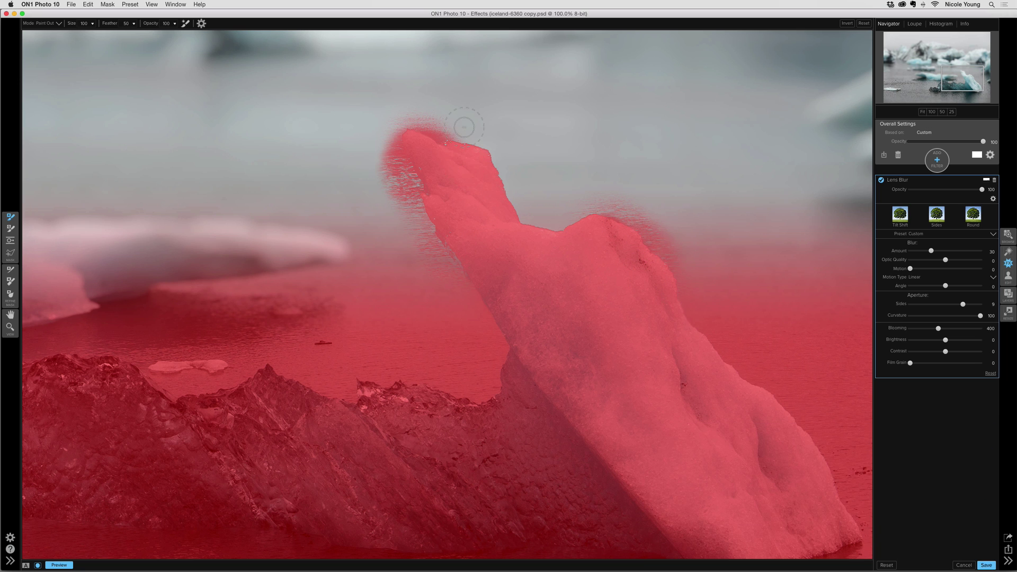
key("super+equal")
left_click_drag(563, 136, 581, 353)
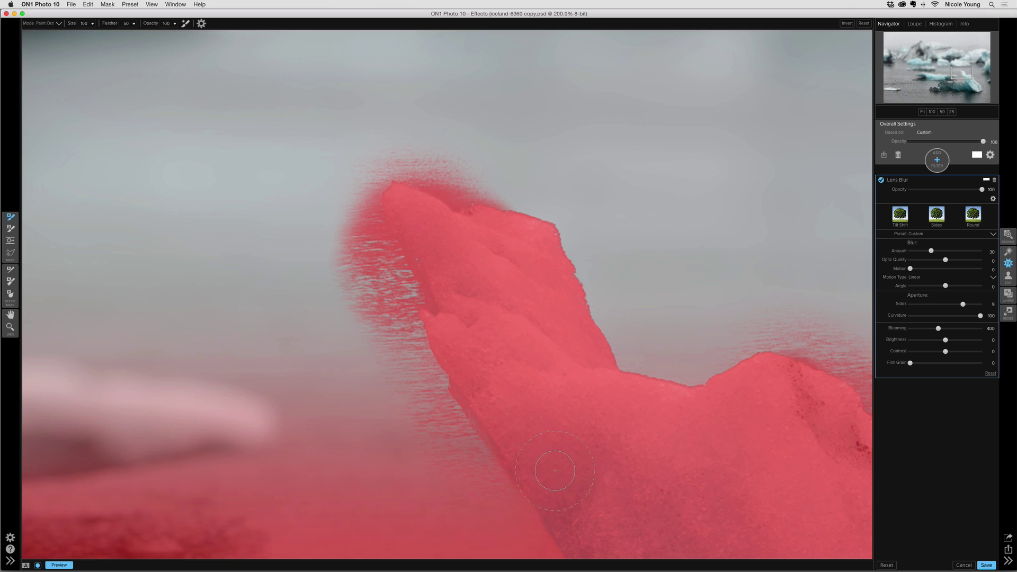
key("super+m")
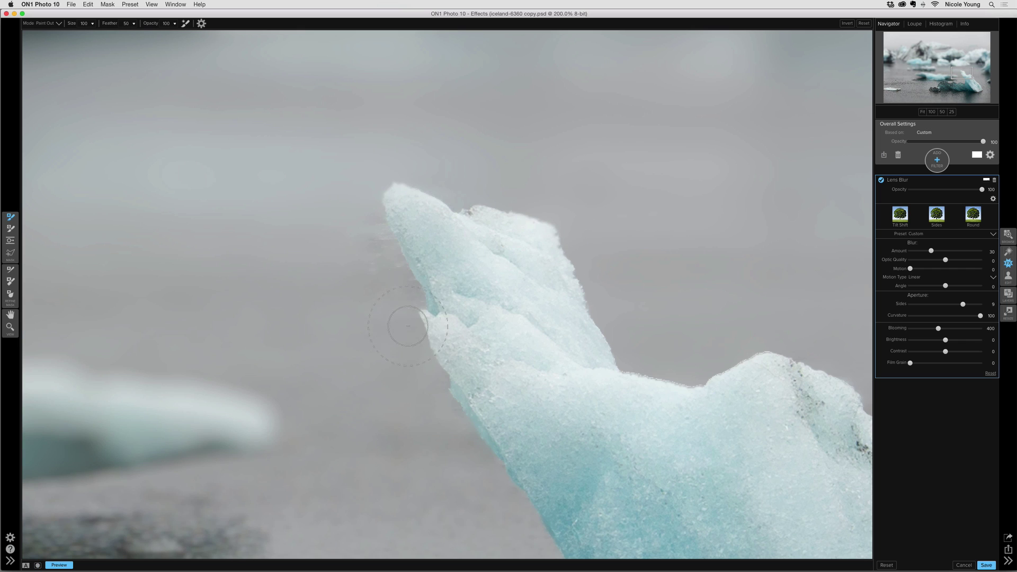
mouse_move(432, 374)
left_mouse_down()
mouse_move(426, 310)
mouse_move(449, 374)
left_mouse_up()
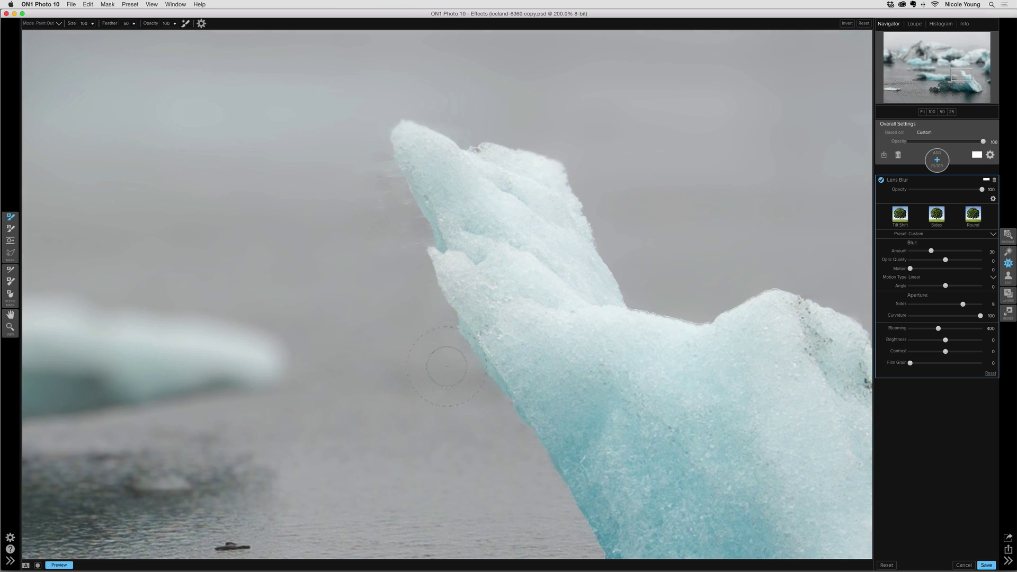
key("super+m")
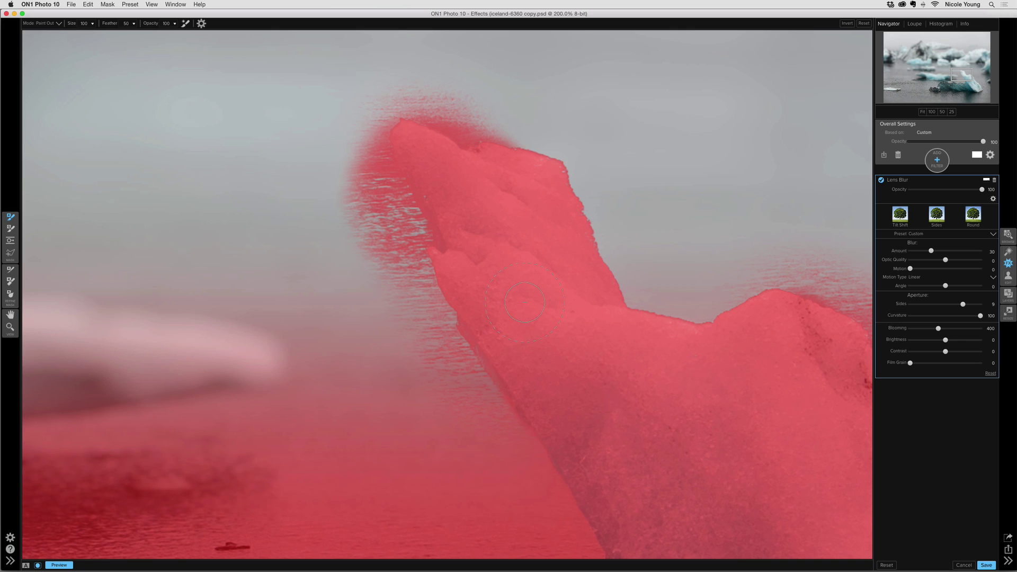
Brush the blur out of the water beside the iceberg, and restore it over that stroke in Paint In mode.
mouse_move(525, 304)
left_mouse_down()
mouse_move(360, 365)
mouse_move(284, 420)
mouse_move(281, 439)
left_mouse_up()
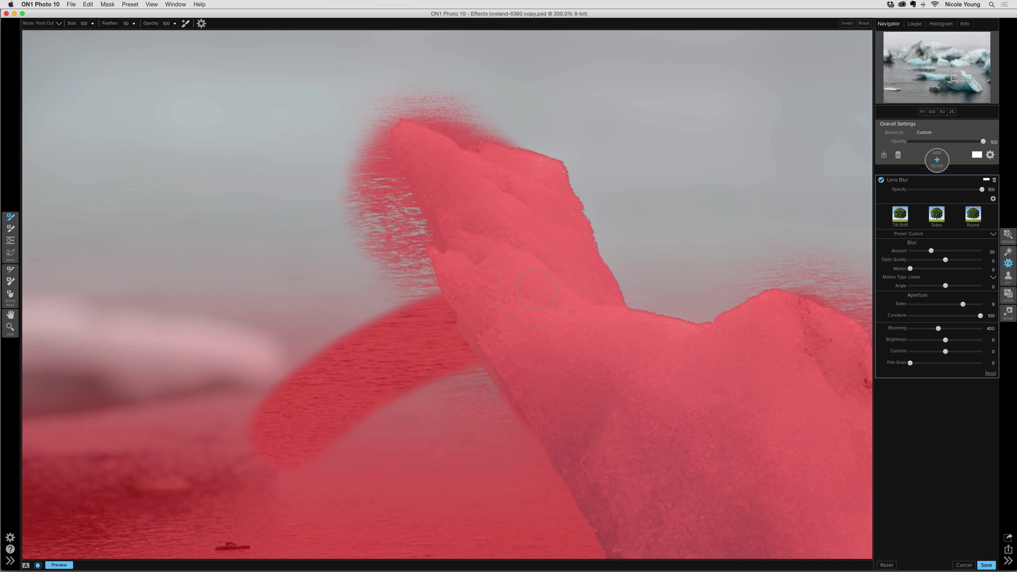
key("super+m")
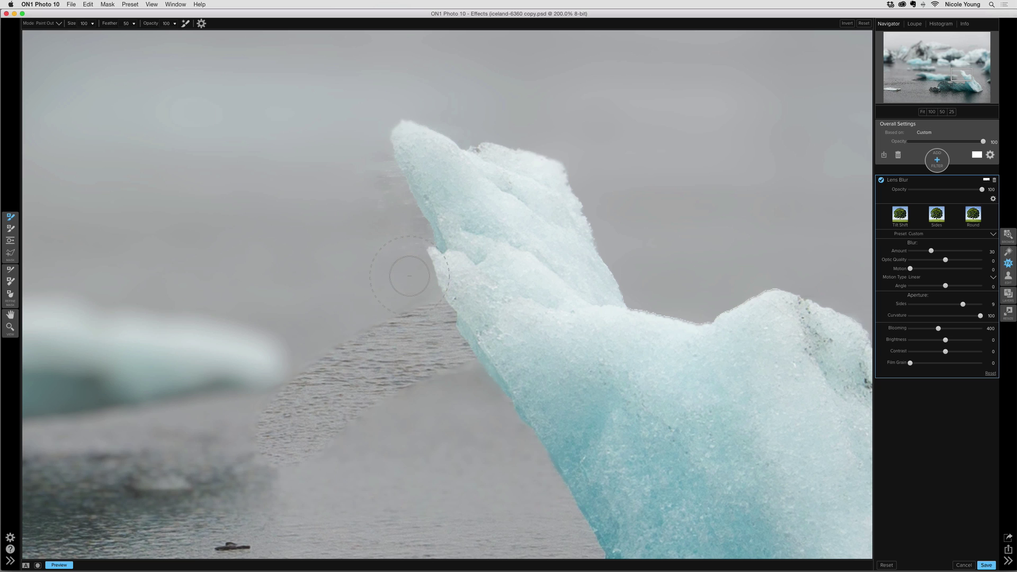
key("x")
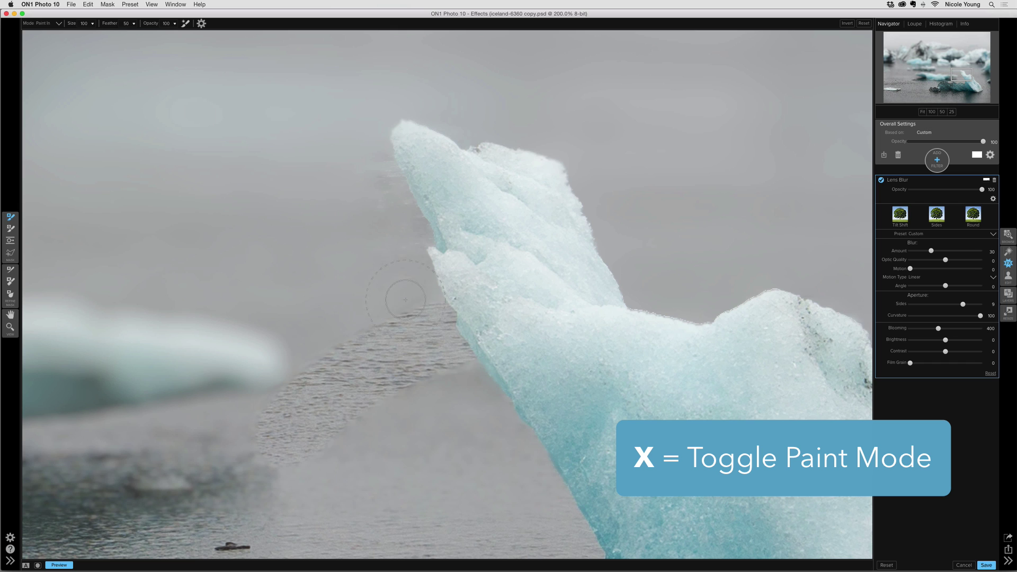
mouse_move(401, 315)
left_mouse_down()
mouse_move(446, 386)
mouse_move(393, 323)
mouse_move(414, 397)
mouse_move(352, 340)
mouse_move(353, 410)
left_mouse_up()
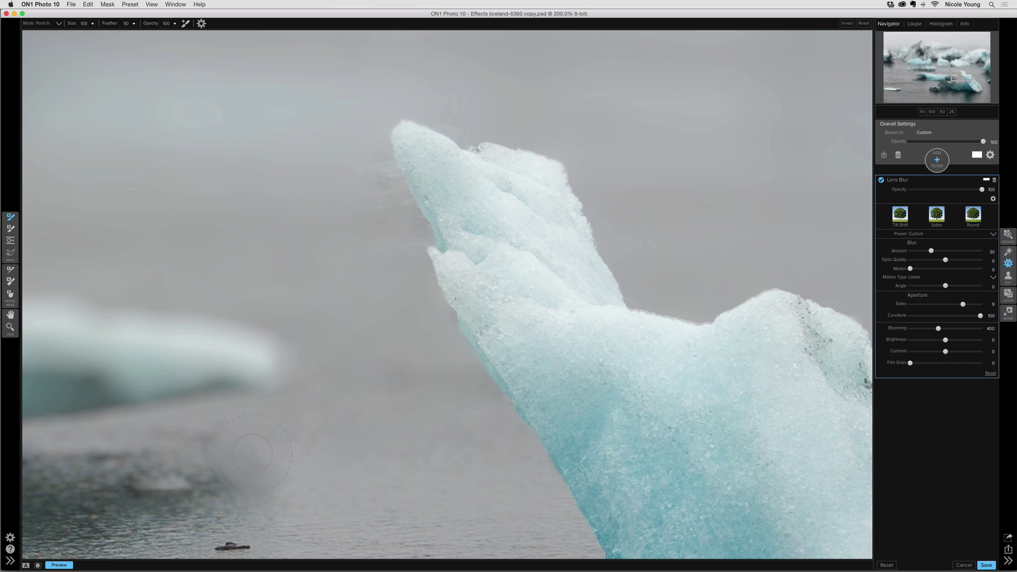
Paint the blur back into the background along both sides of the iceberg's tip to clean up the mask spill.
key("super+minus")
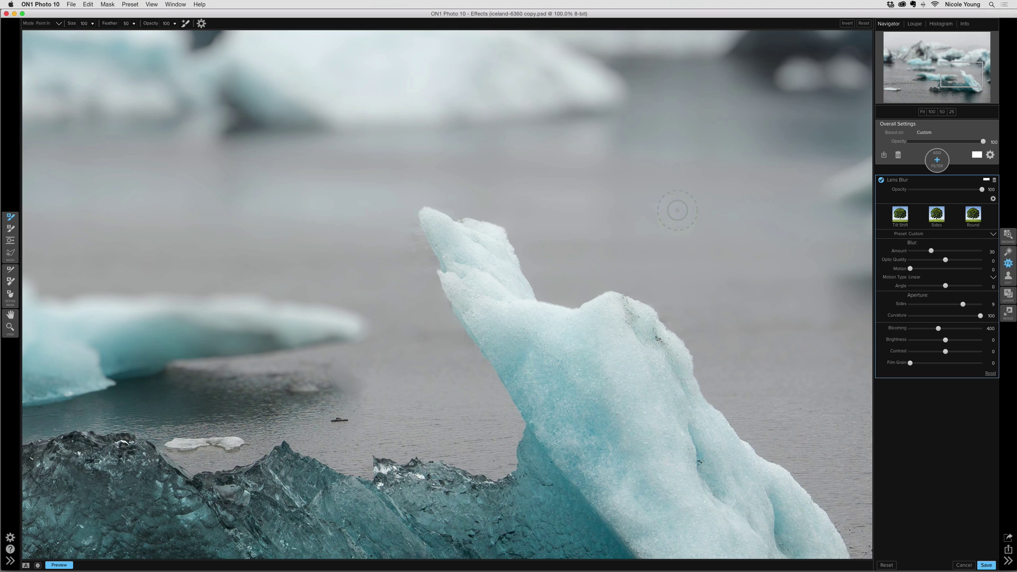
key("super+m")
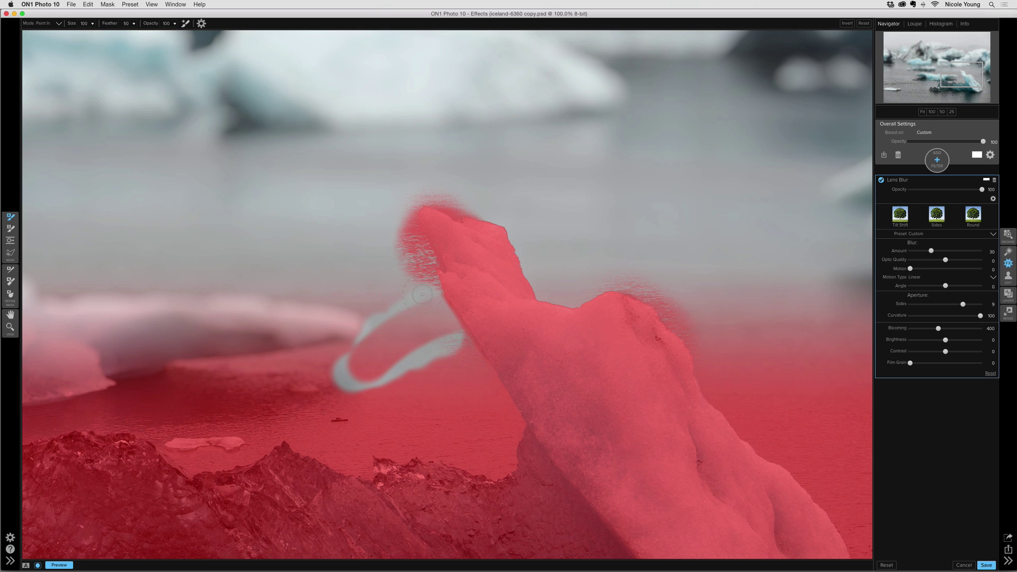
mouse_move(453, 346)
left_mouse_down()
mouse_move(413, 294)
mouse_move(404, 264)
mouse_move(417, 277)
mouse_move(387, 198)
mouse_move(426, 355)
mouse_move(382, 328)
mouse_move(387, 349)
mouse_move(361, 363)
mouse_move(445, 341)
left_mouse_up()
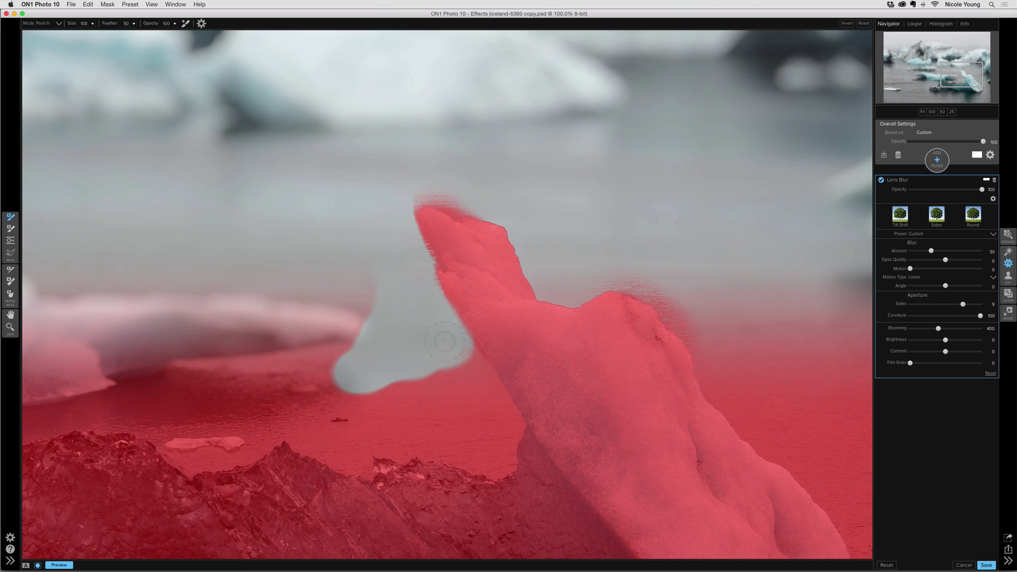
mouse_move(594, 267)
left_mouse_down()
mouse_move(641, 273)
mouse_move(695, 324)
mouse_move(620, 264)
left_mouse_up()
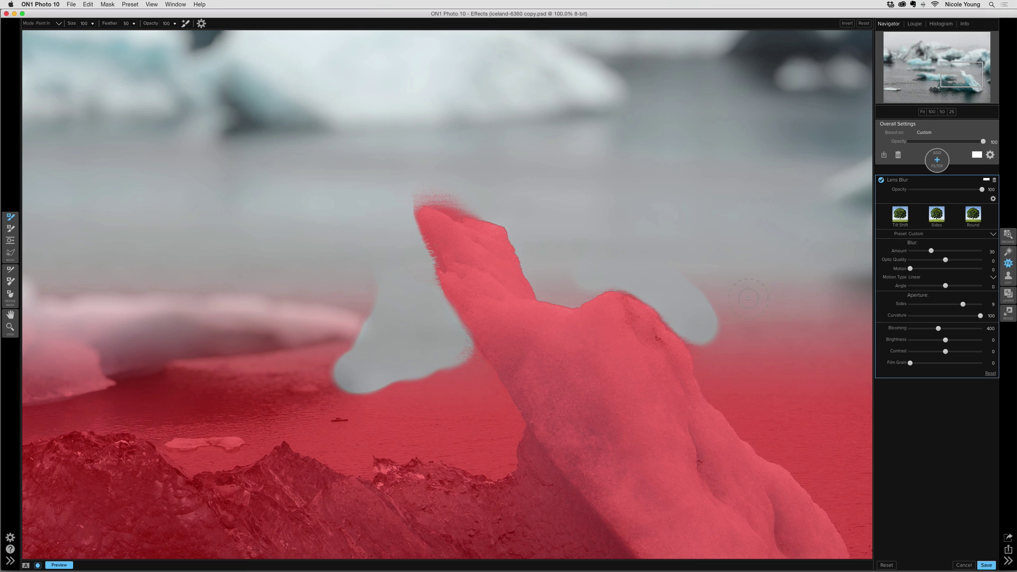
key("super+m")
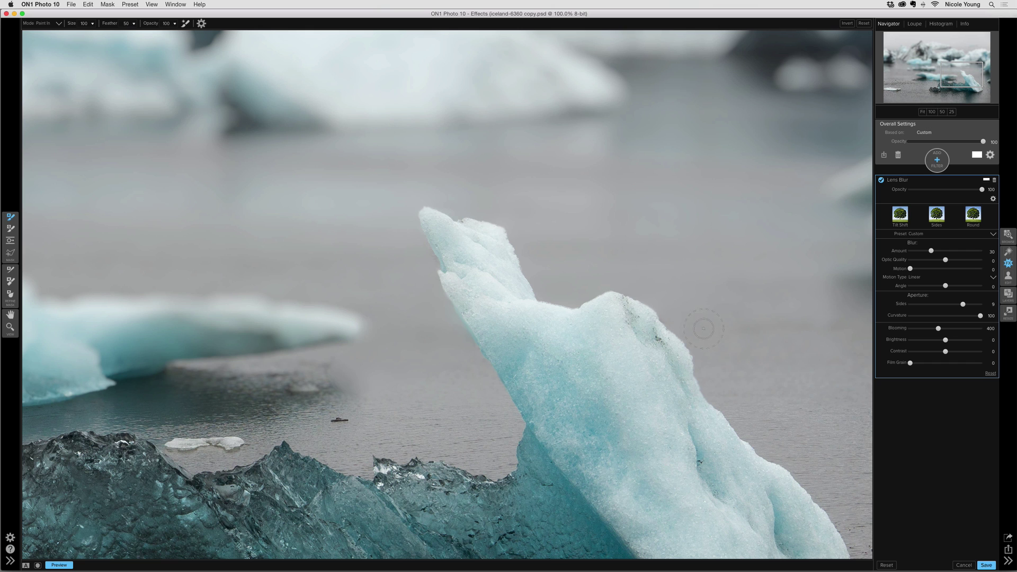
Paint the blur over the water and dark ice left of the iceberg with the brush at size 250.
key("super+m")
key("super+m")
key("bracketright")
key("bracketright")
key("bracketright")
mouse_move(345, 364)
left_mouse_down()
mouse_move(331, 312)
mouse_move(277, 294)
mouse_move(253, 310)
mouse_move(214, 366)
mouse_move(224, 396)
mouse_move(297, 431)
mouse_move(460, 484)
mouse_move(248, 468)
mouse_move(196, 476)
mouse_move(122, 440)
left_mouse_up()
left_click_drag(471, 476, 506, 472)
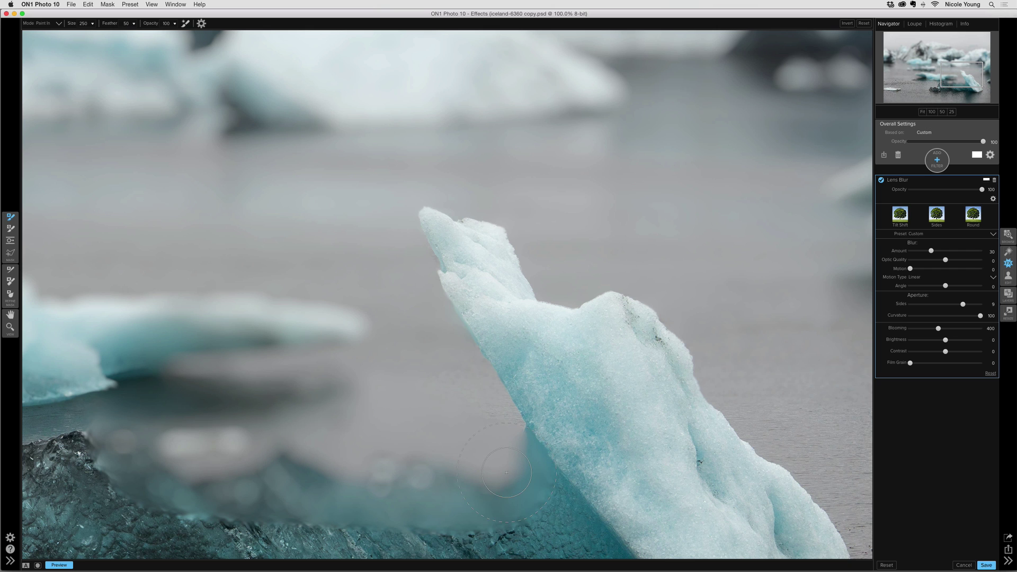
Show the mask overlay and turn on Erase Brush Strokes for the masking brush.
key("super+minus")
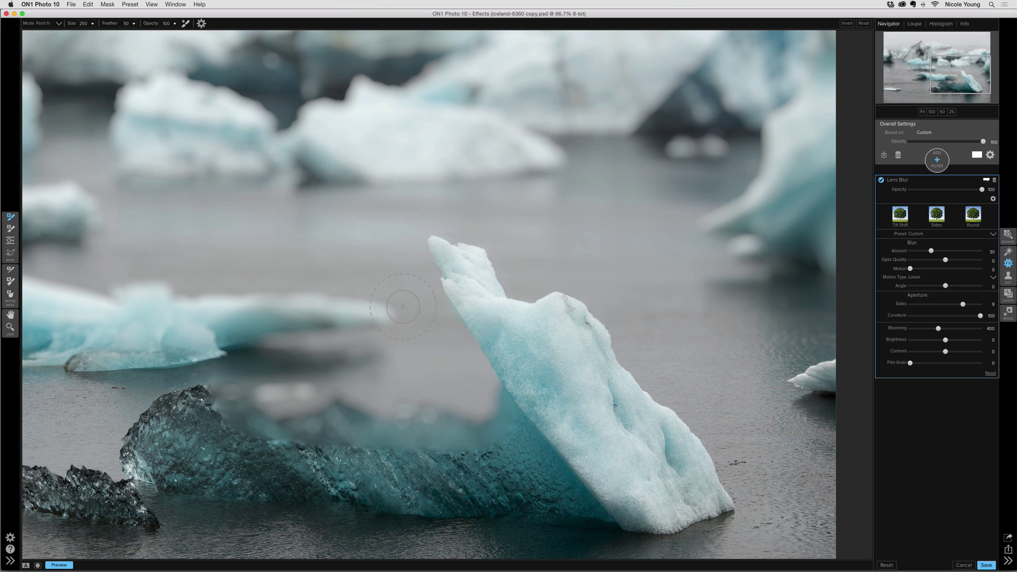
key("super+m")
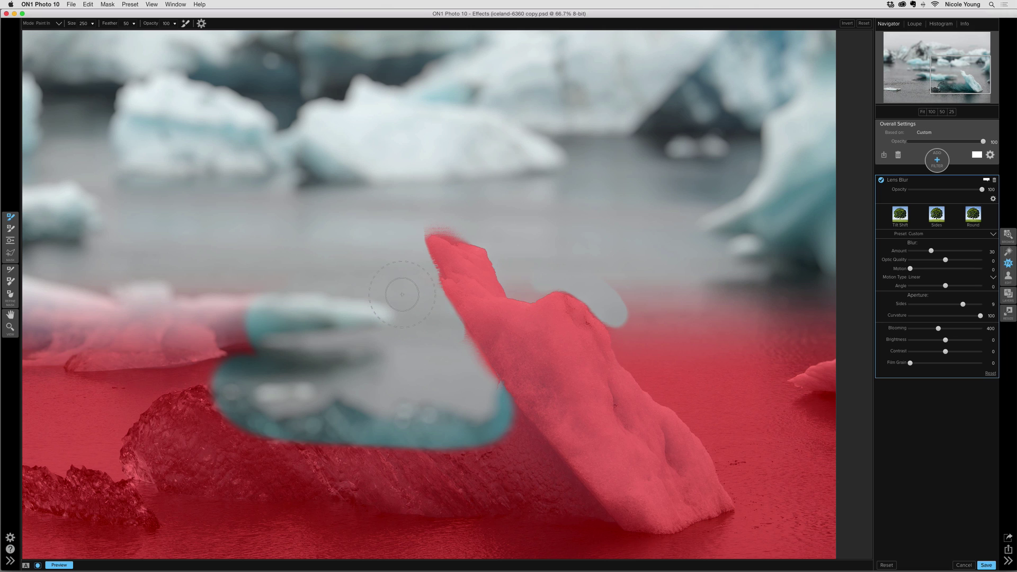
left_click(201, 23)
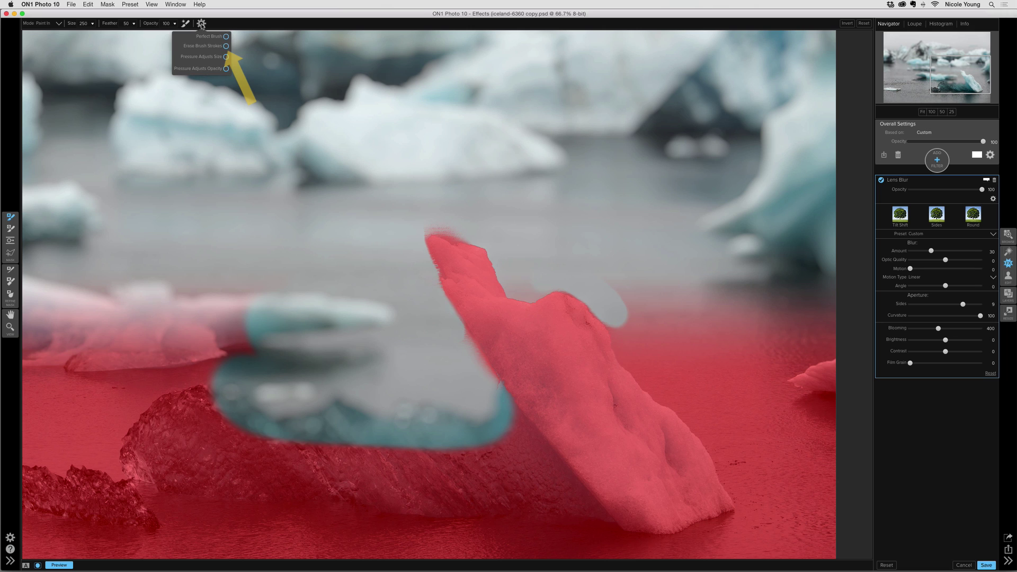
left_click(201, 24)
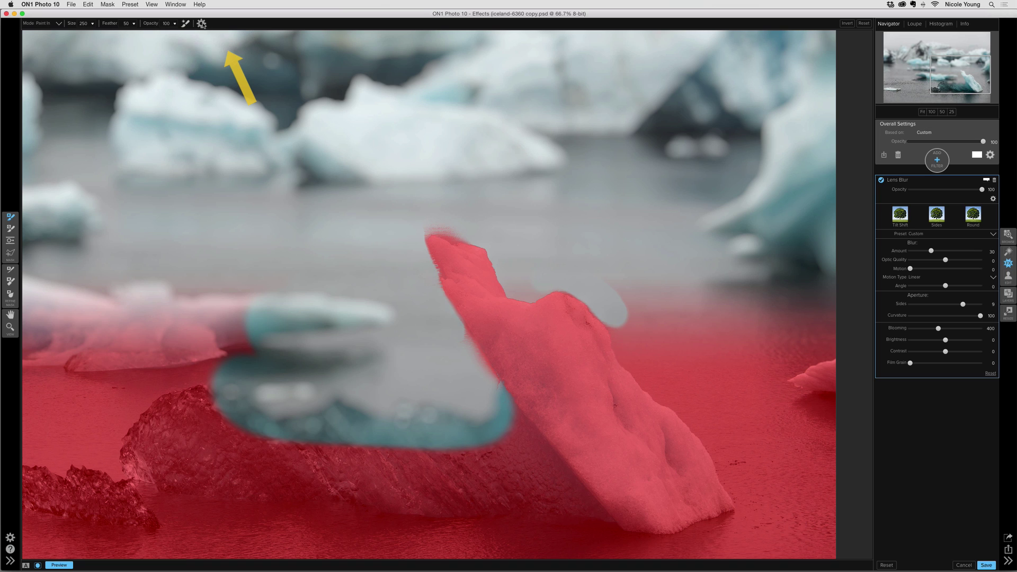
left_click(201, 24)
left_click(226, 46)
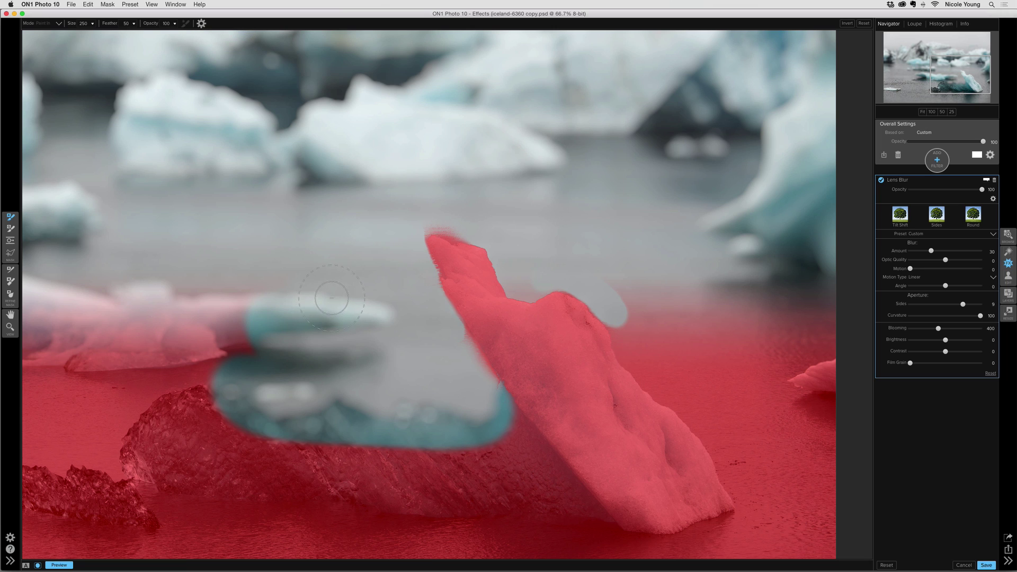
Erase the brushed-in blur strokes over the water and dark ice left of the iceberg, and beside its right hump.
mouse_move(244, 301)
left_mouse_down()
mouse_move(261, 312)
mouse_move(274, 461)
mouse_move(253, 451)
mouse_move(224, 360)
left_mouse_up()
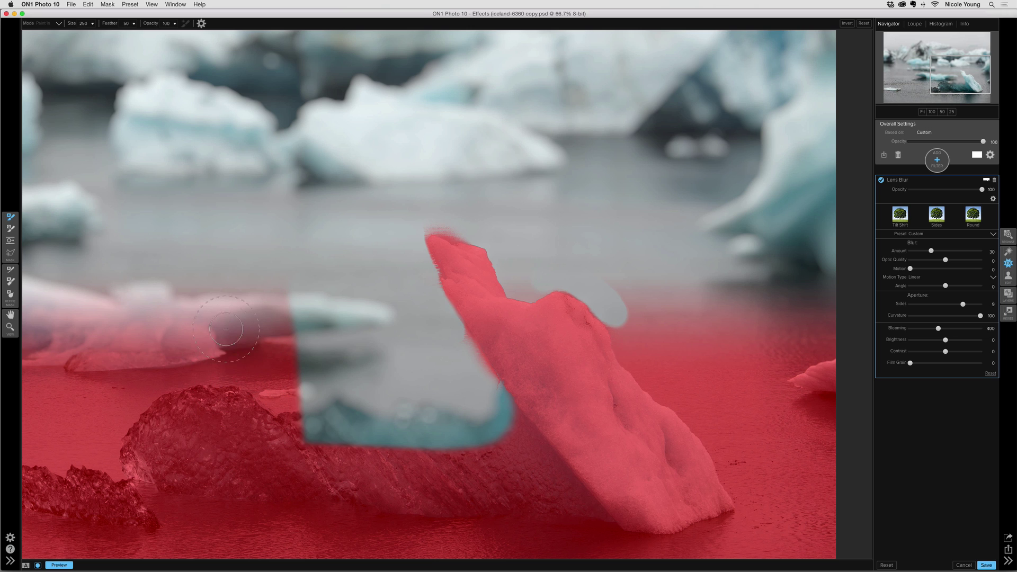
mouse_move(291, 302)
left_mouse_down()
mouse_move(323, 435)
mouse_move(339, 366)
mouse_move(336, 403)
mouse_move(463, 440)
mouse_move(470, 424)
mouse_move(366, 360)
mouse_move(331, 297)
mouse_move(395, 323)
mouse_move(459, 427)
mouse_move(487, 402)
mouse_move(428, 312)
mouse_move(450, 328)
mouse_move(482, 435)
left_mouse_up()
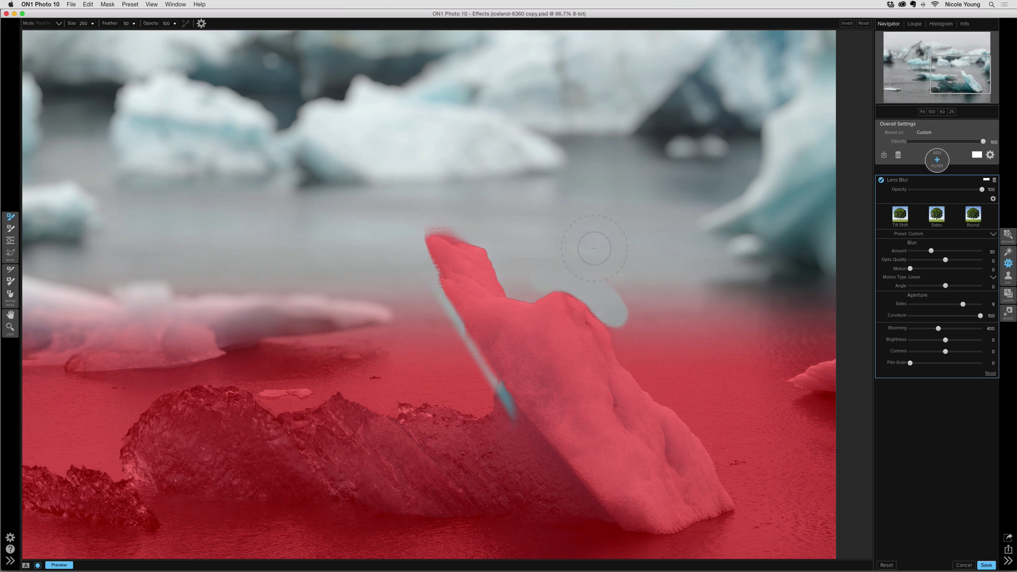
left_click_drag(621, 276, 638, 304)
Reduce the brush size to 70 and erase the leftover stroke along the right edge of the iceberg's hump.
key("super+equal")
key("super+equal")
key("super+equal")
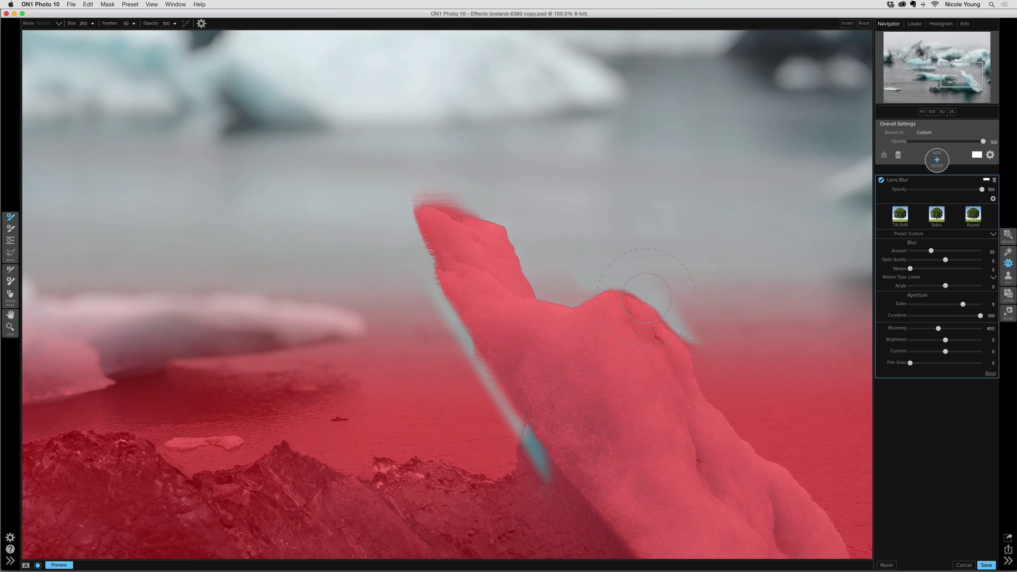
key("bracketleft")
key("bracketleft")
key("bracketleft")
key("bracketleft")
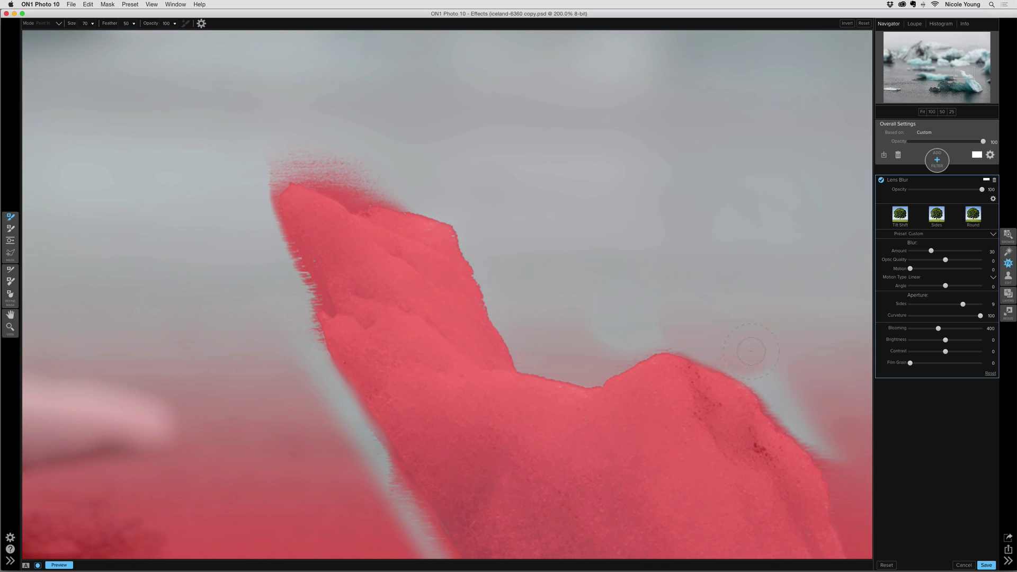
scroll(743, 322, "down", 5)
scroll(743, 323, "right", 8)
mouse_move(544, 237)
left_mouse_down()
mouse_move(582, 297)
mouse_move(627, 320)
left_mouse_up()
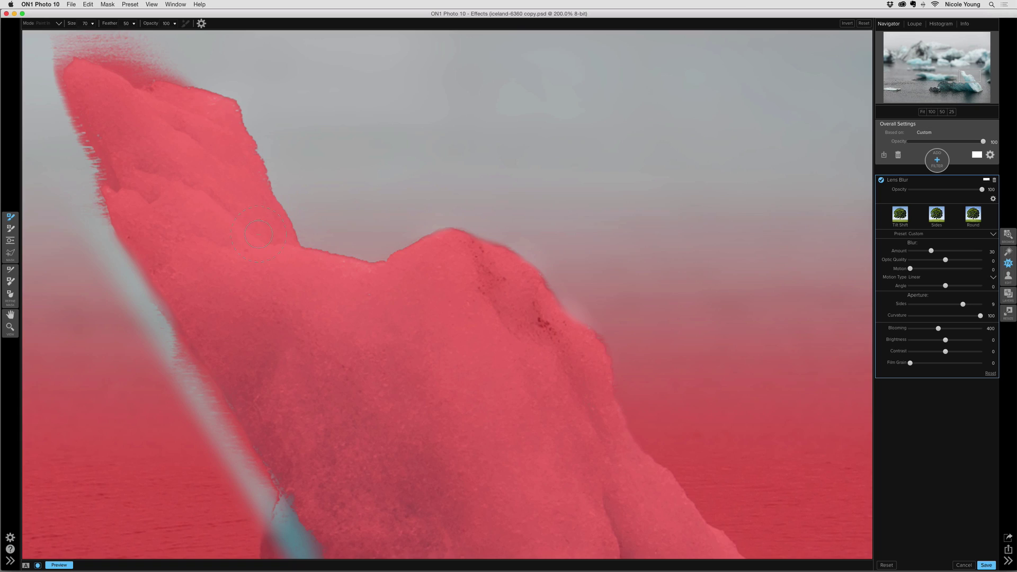
Erase the leftover brush stroke along the iceberg's left edge, starting below its tip.
scroll(392, 225, "left", 7)
scroll(392, 225, "down", 1)
left_click_drag(301, 258, 326, 265)
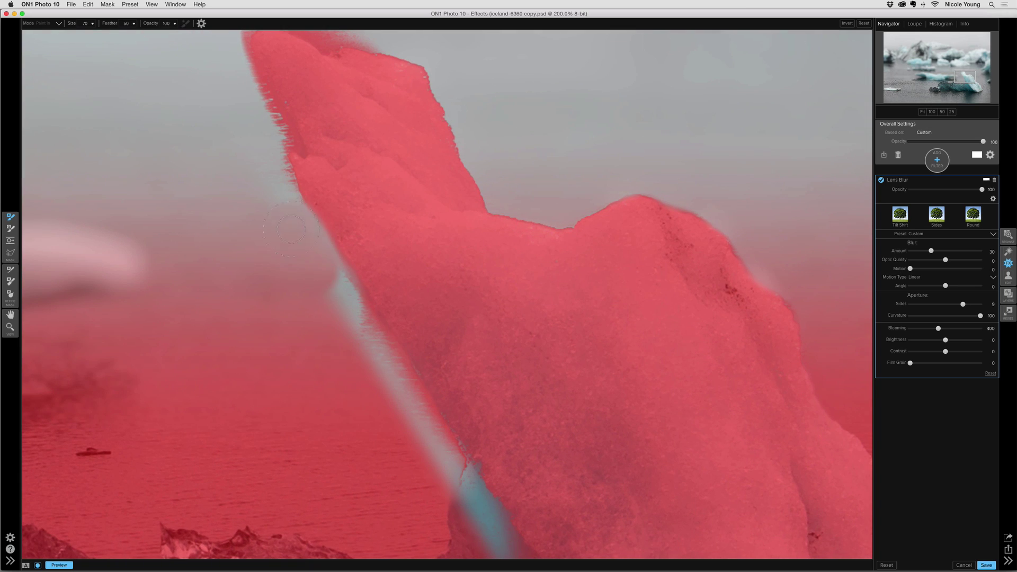